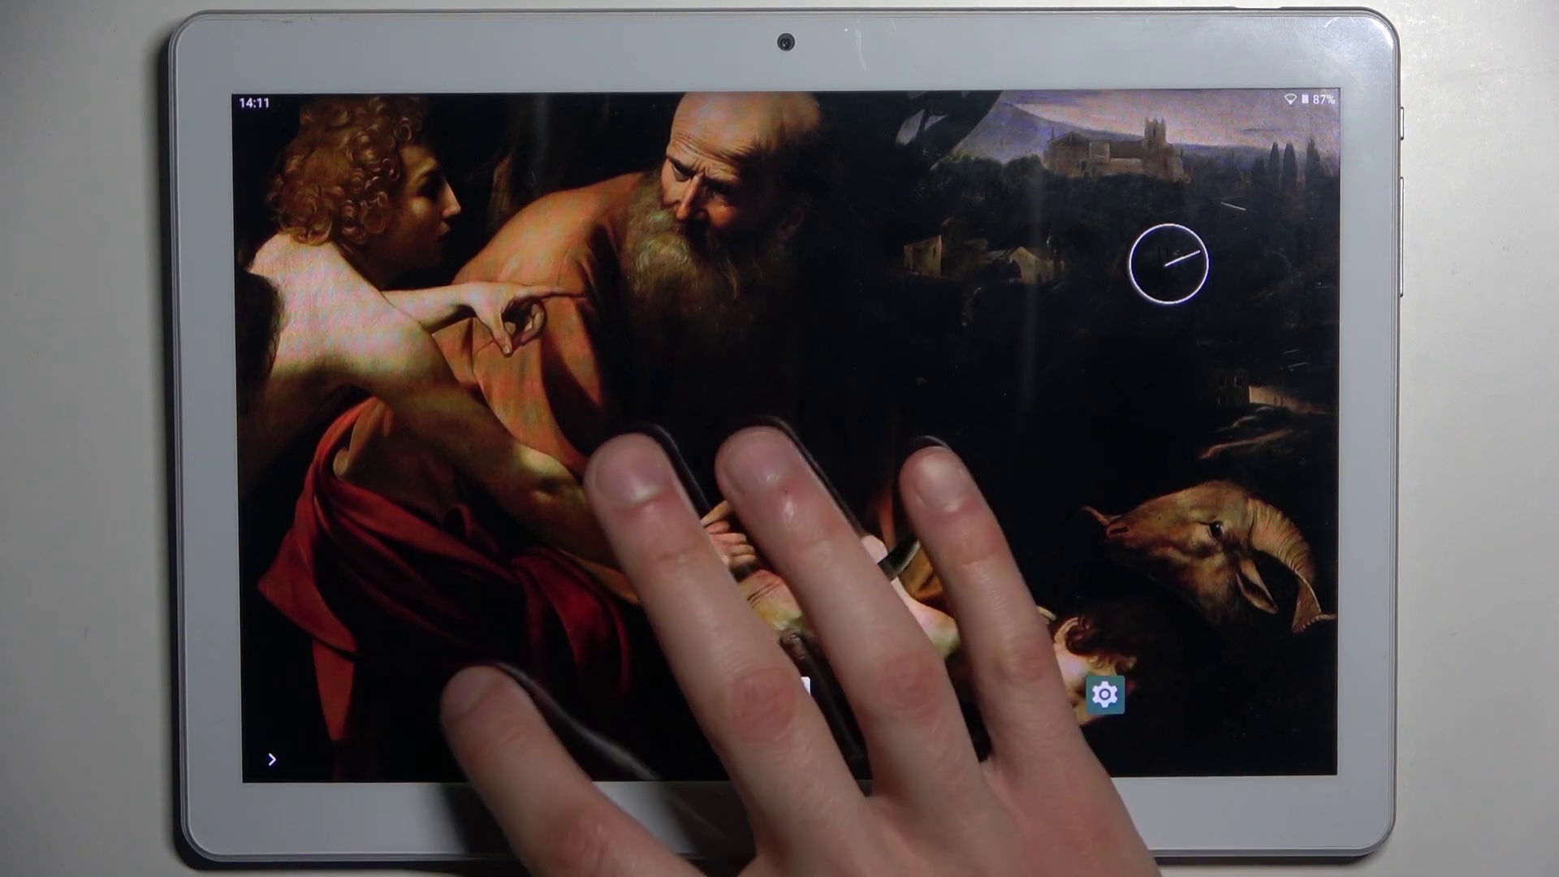
- Dial *#06# in Phone to show the two IMEI numbers, then dismiss them with OK
left_click(475, 697)
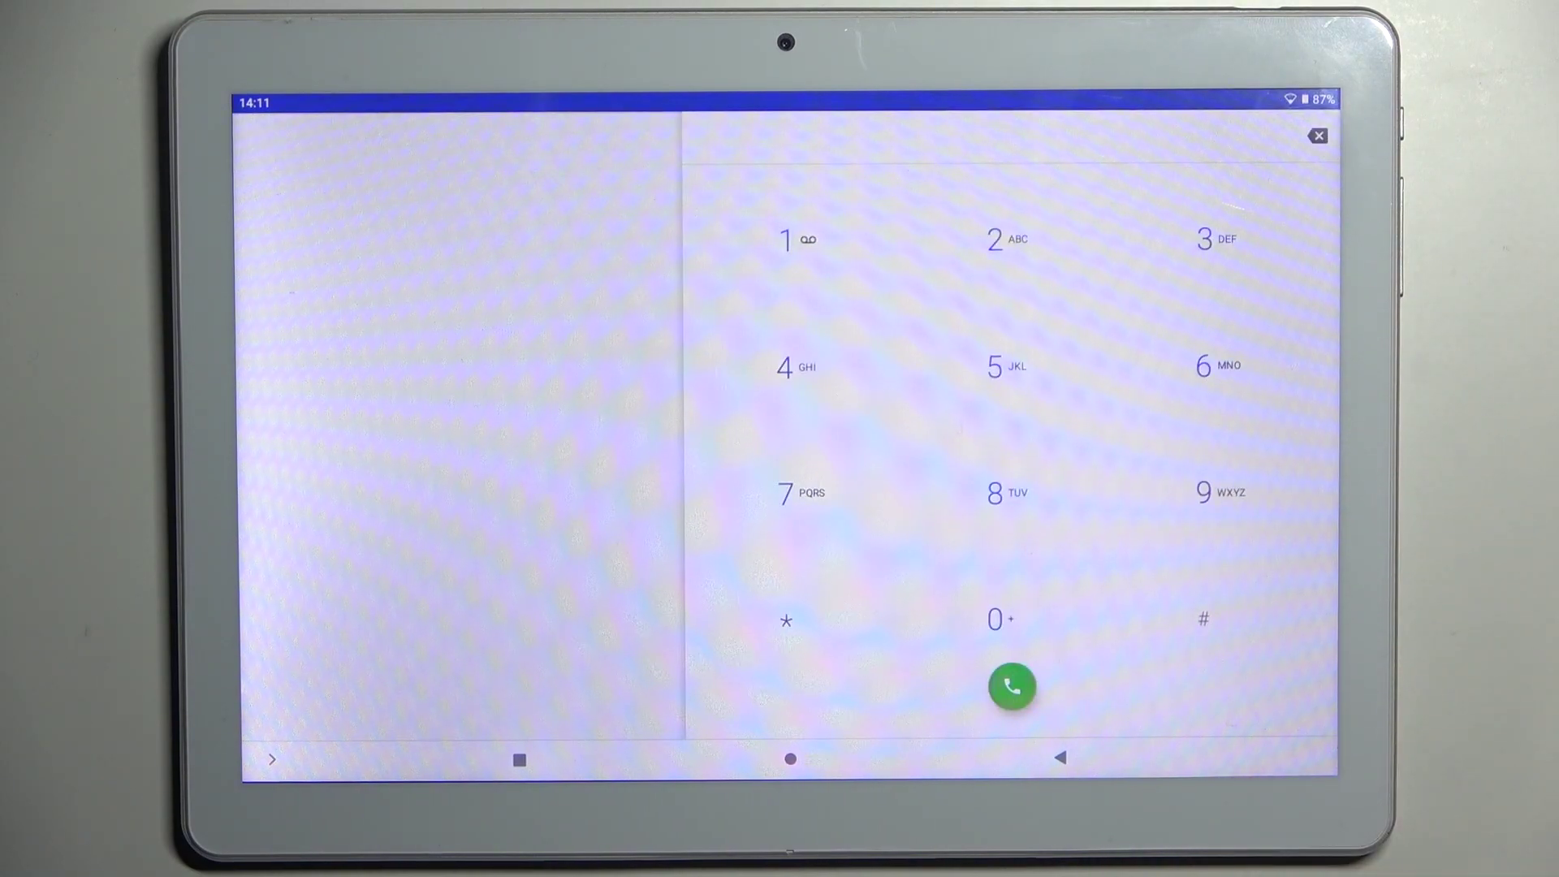
left_click(785, 620)
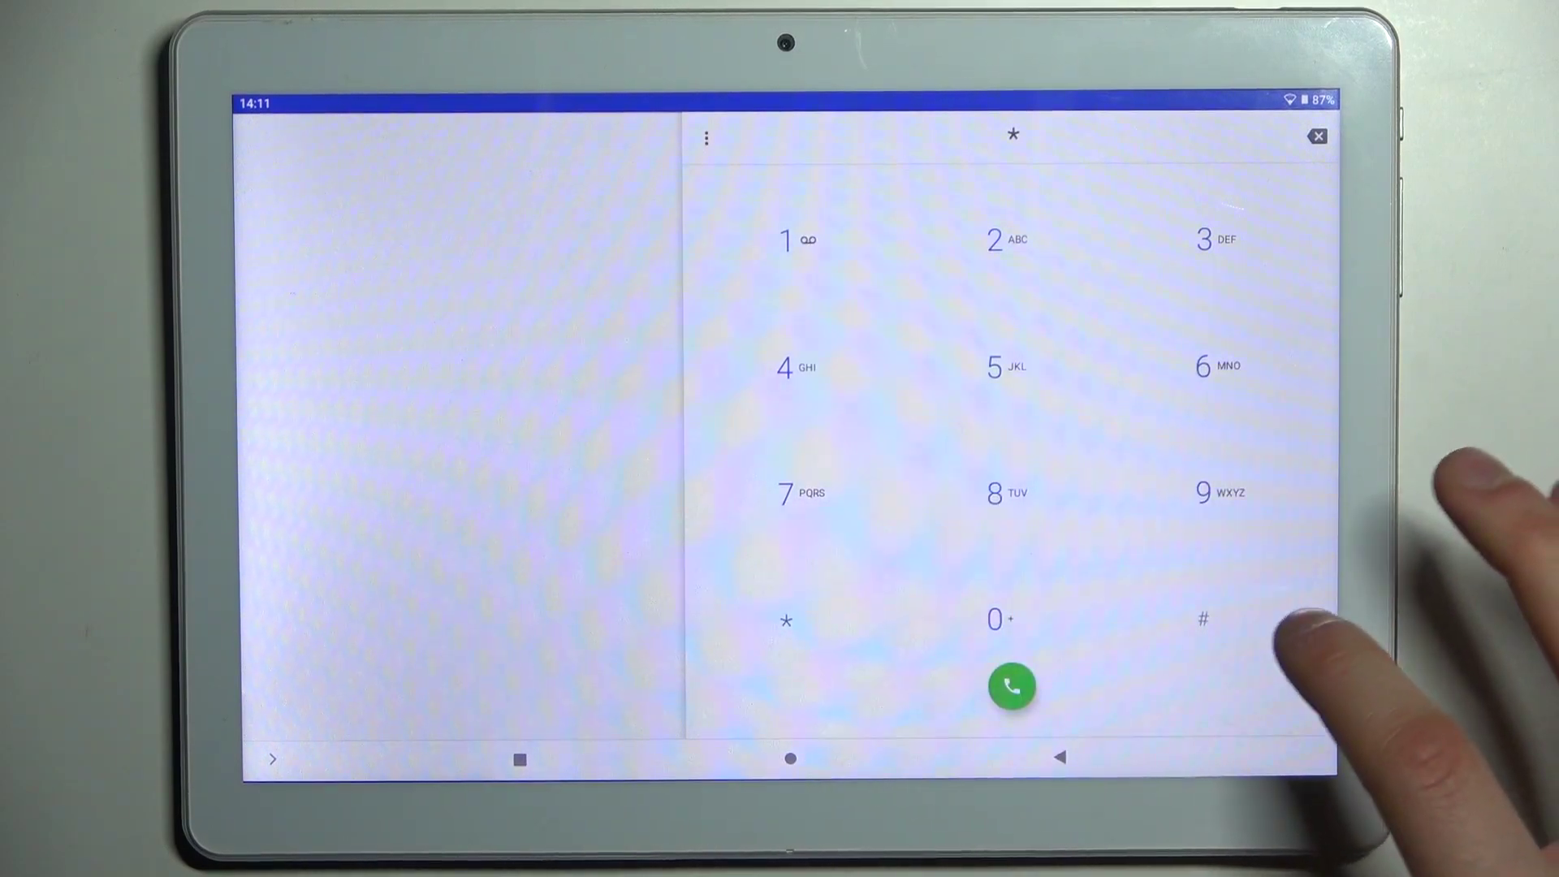
left_click(1202, 620)
left_click(996, 620)
left_click(1204, 366)
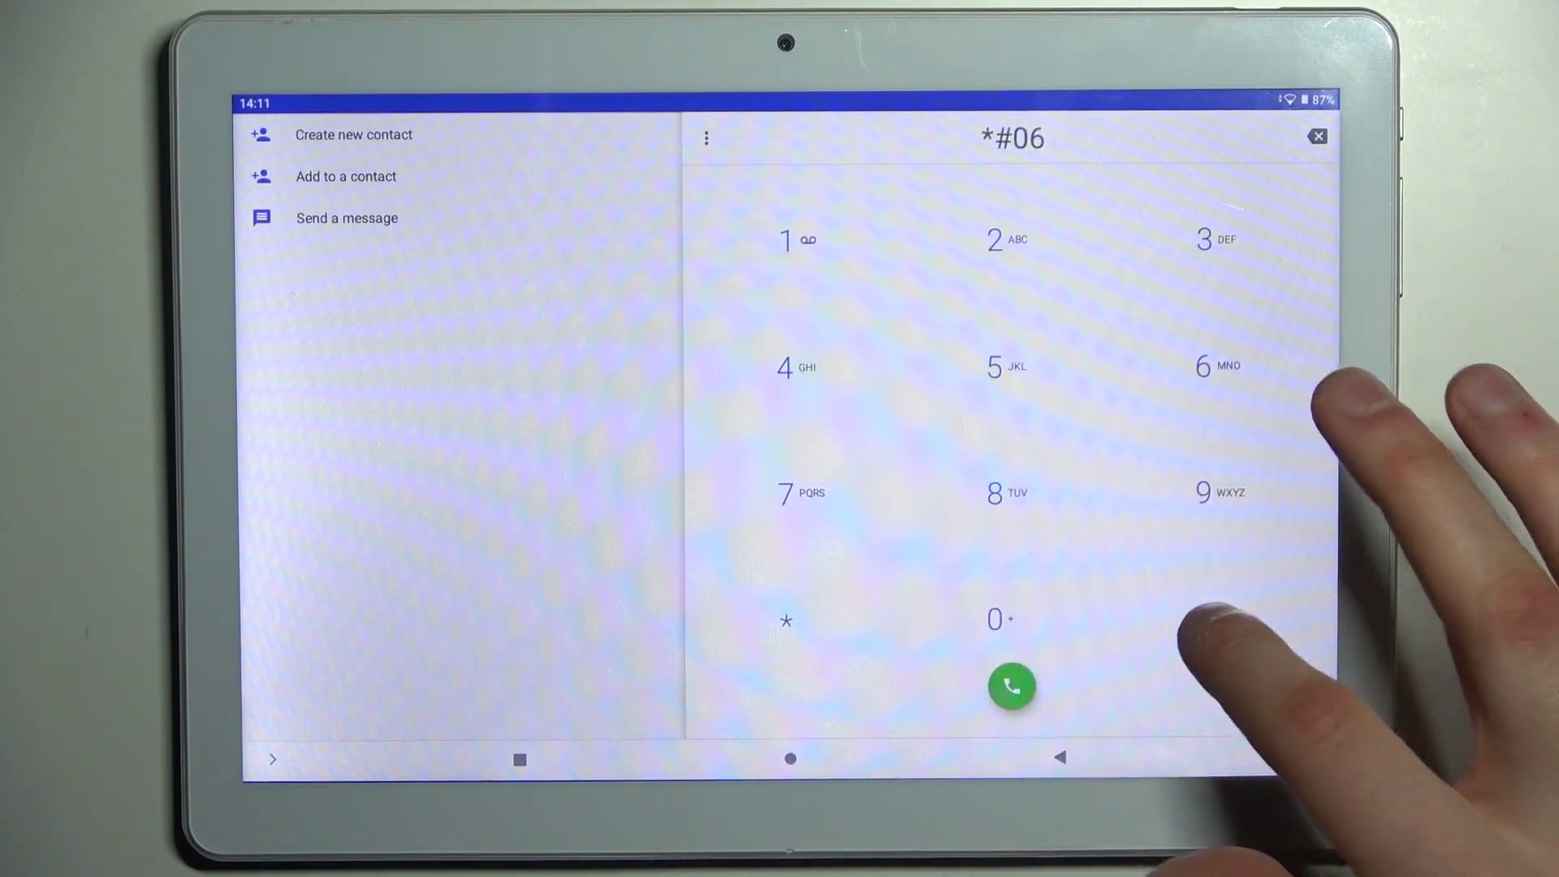
left_click(1202, 620)
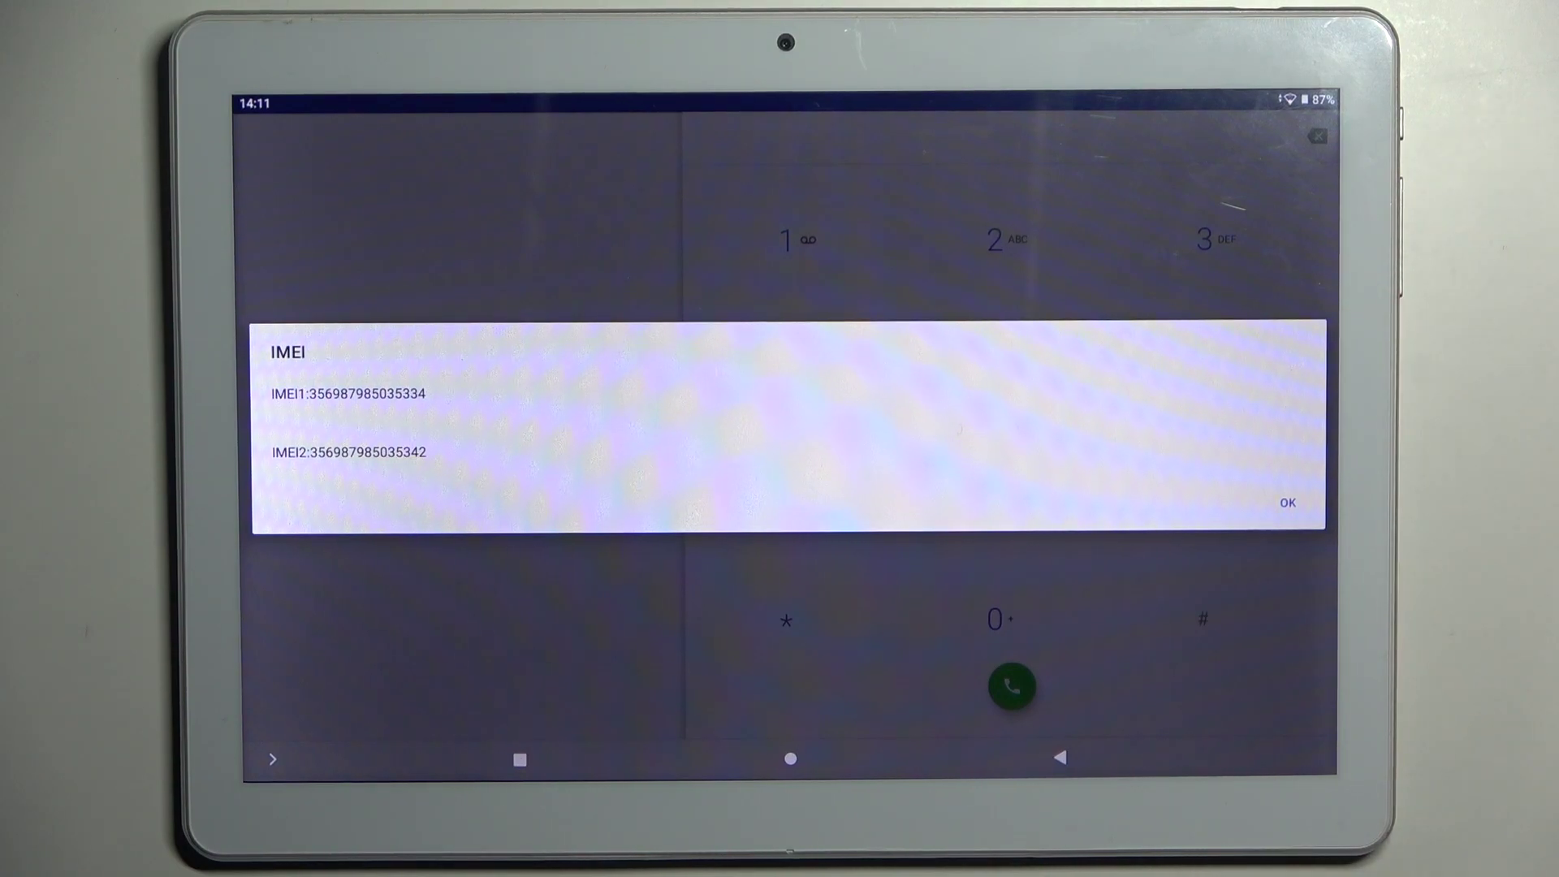
left_click(1291, 553)
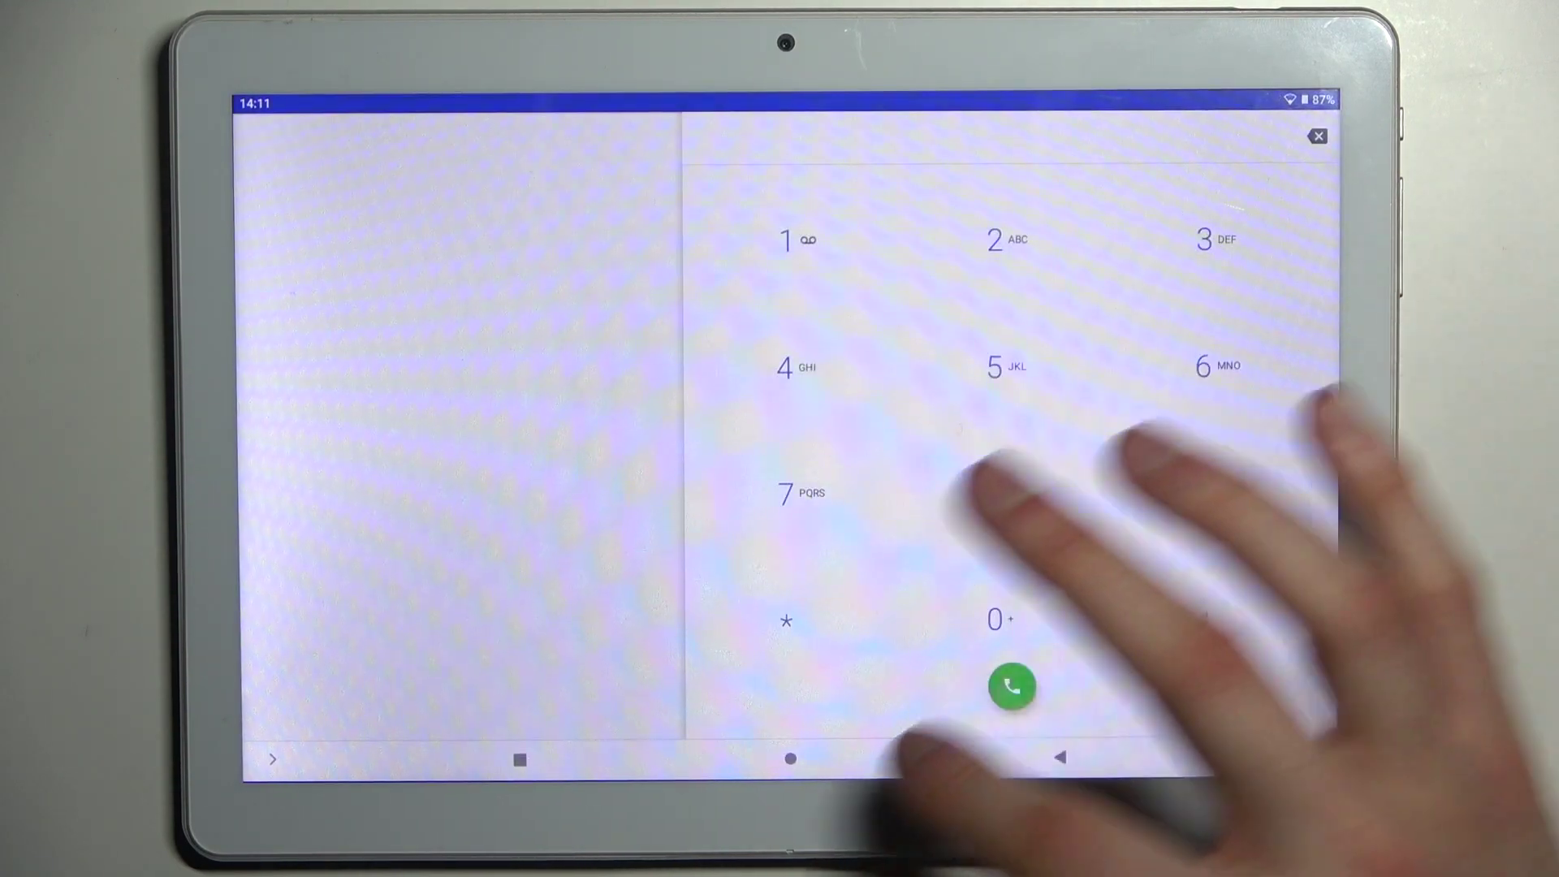
- From the home screen, reach Settings' About phone page to view both SIM slot IMEIs
left_click(791, 758)
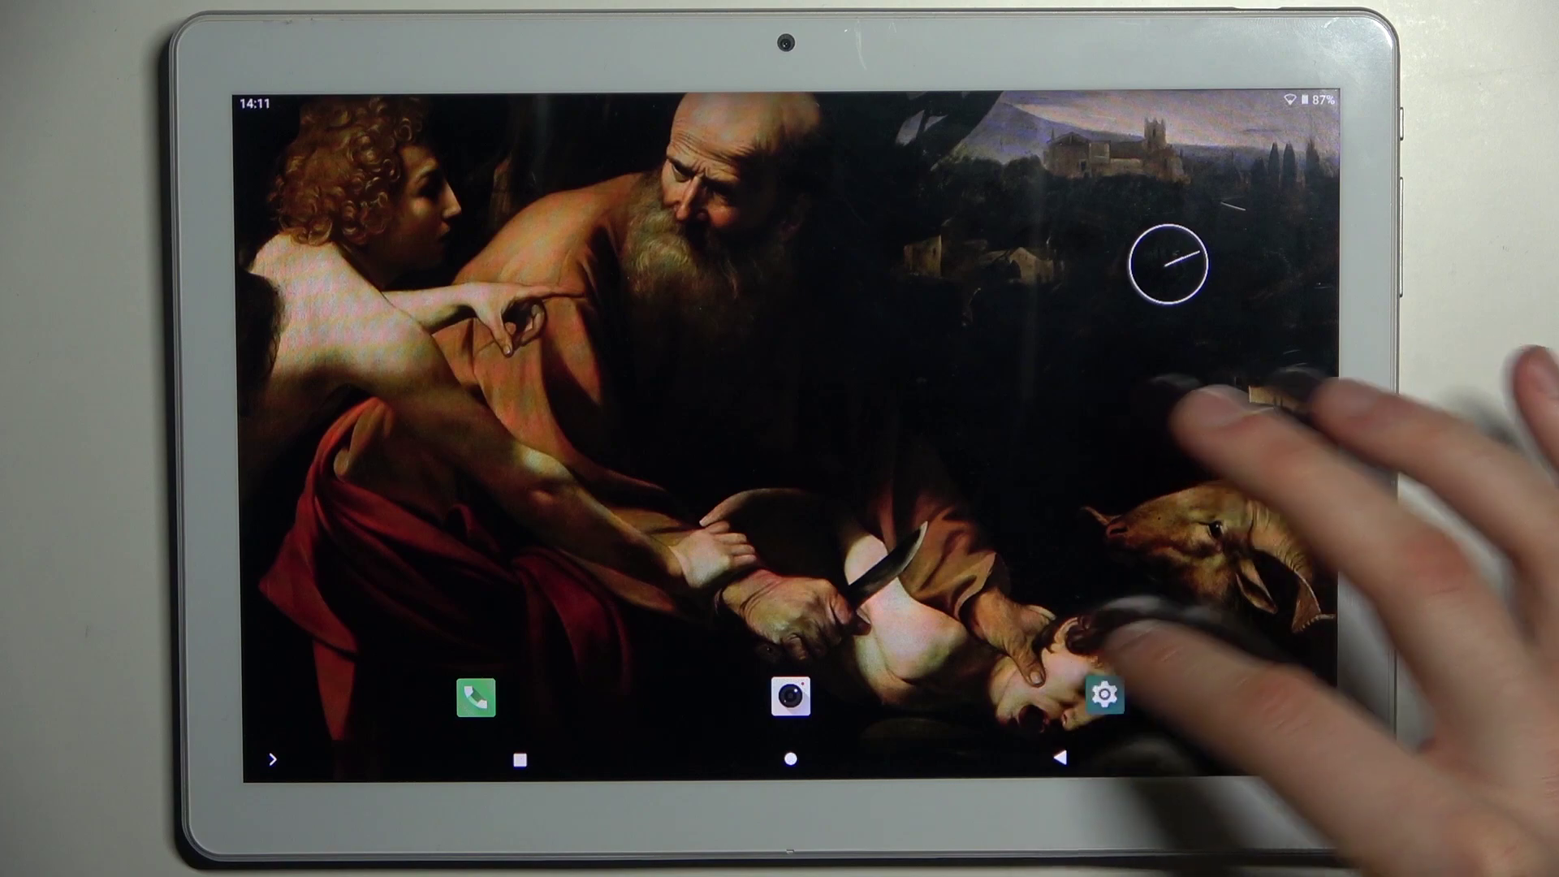
scroll(1096, 427, "down", 10)
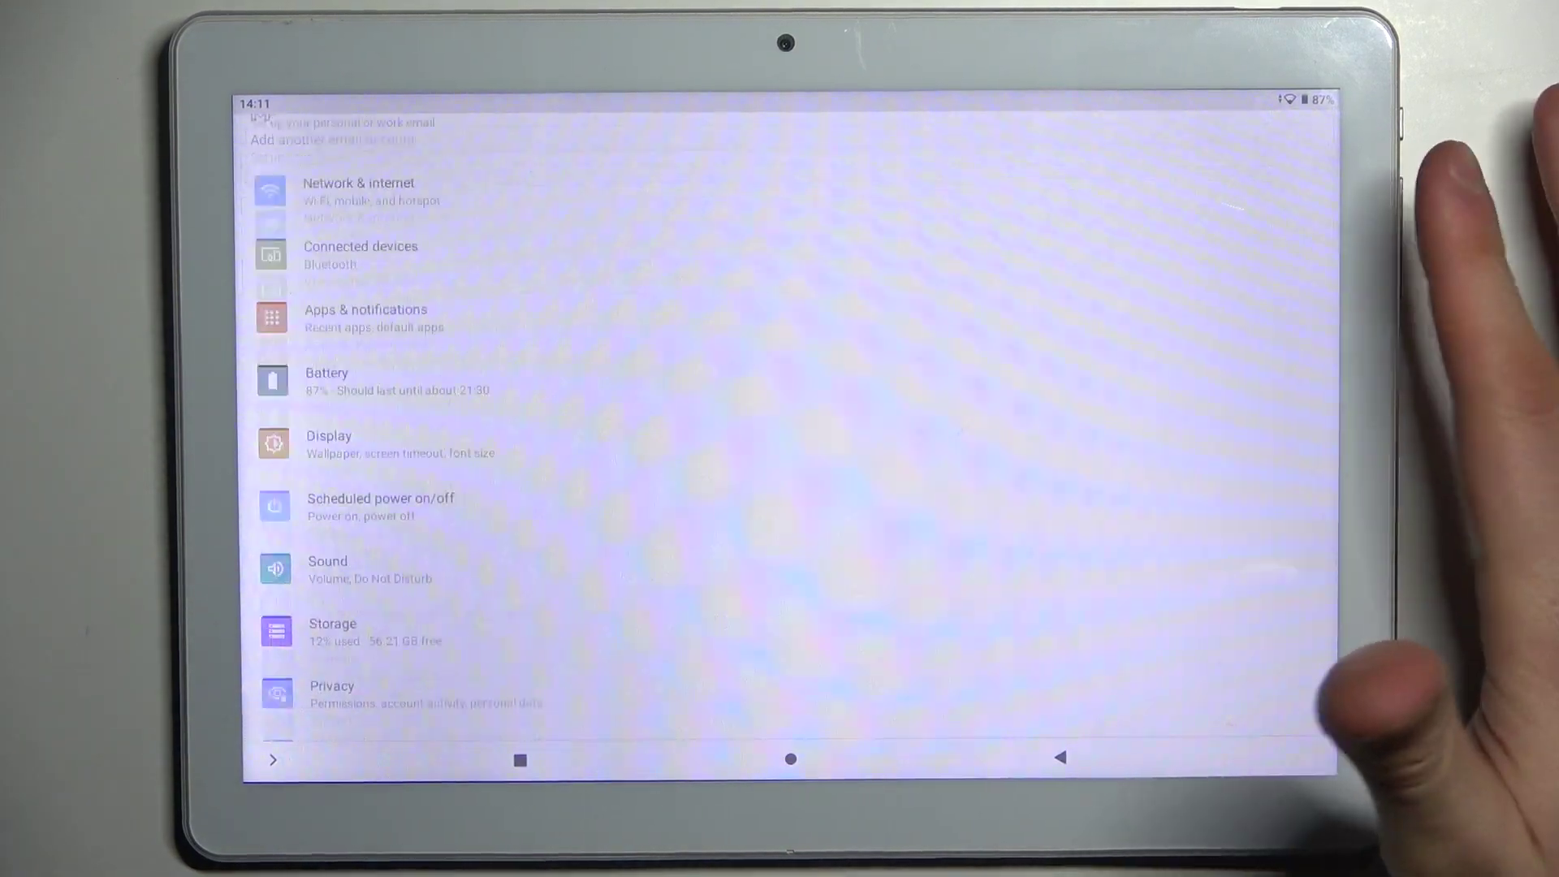
left_click(682, 710)
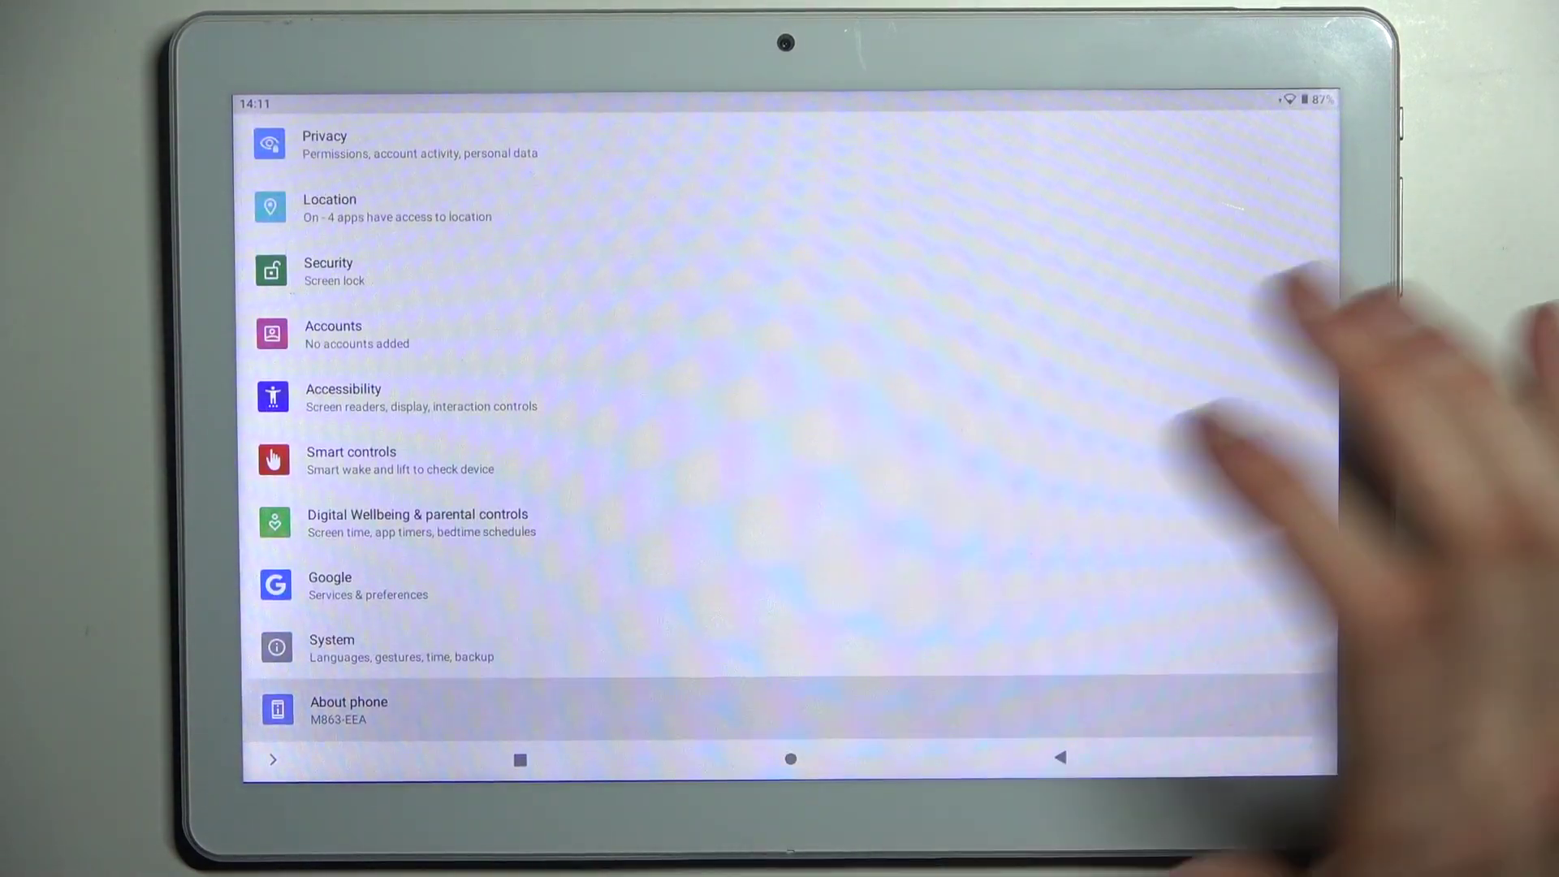
scroll(1127, 536, "down", 4)
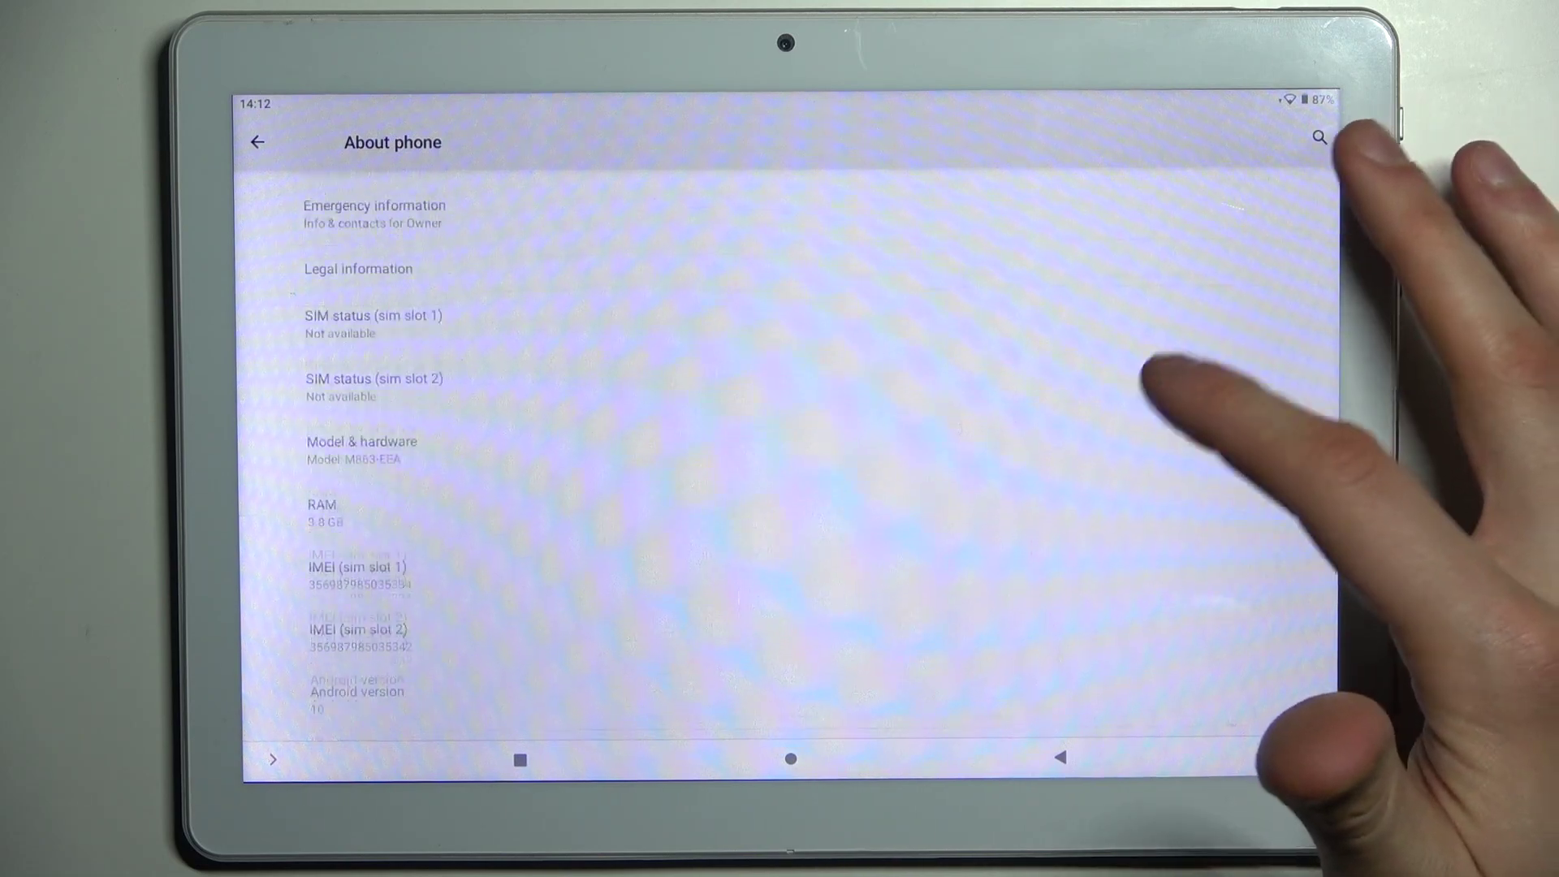
scroll(1152, 372, "down", 1)
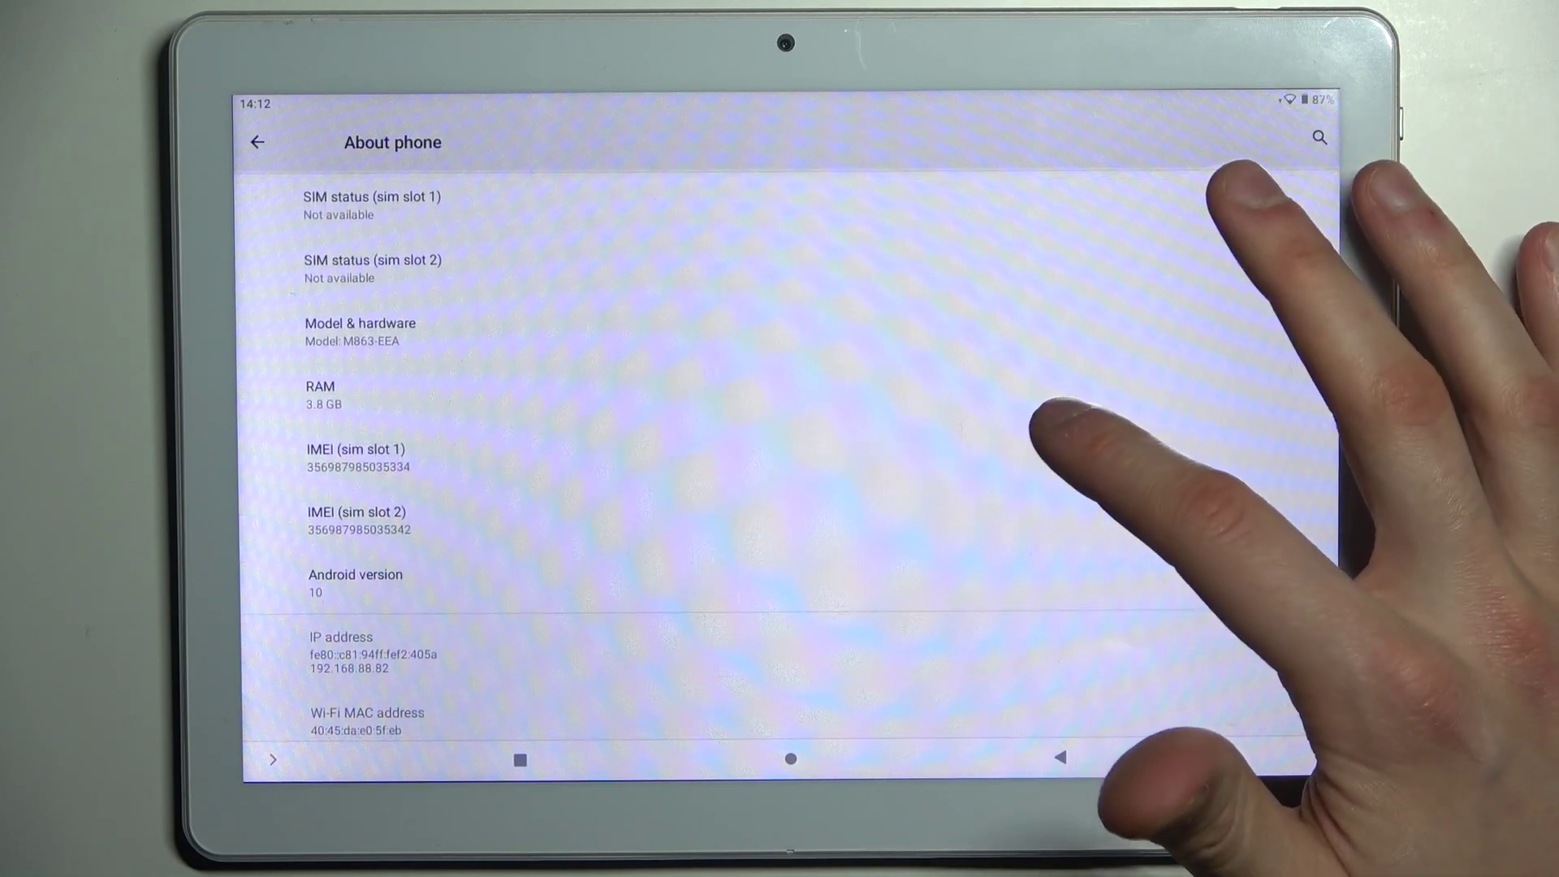
scroll(1011, 524, "down", 1)
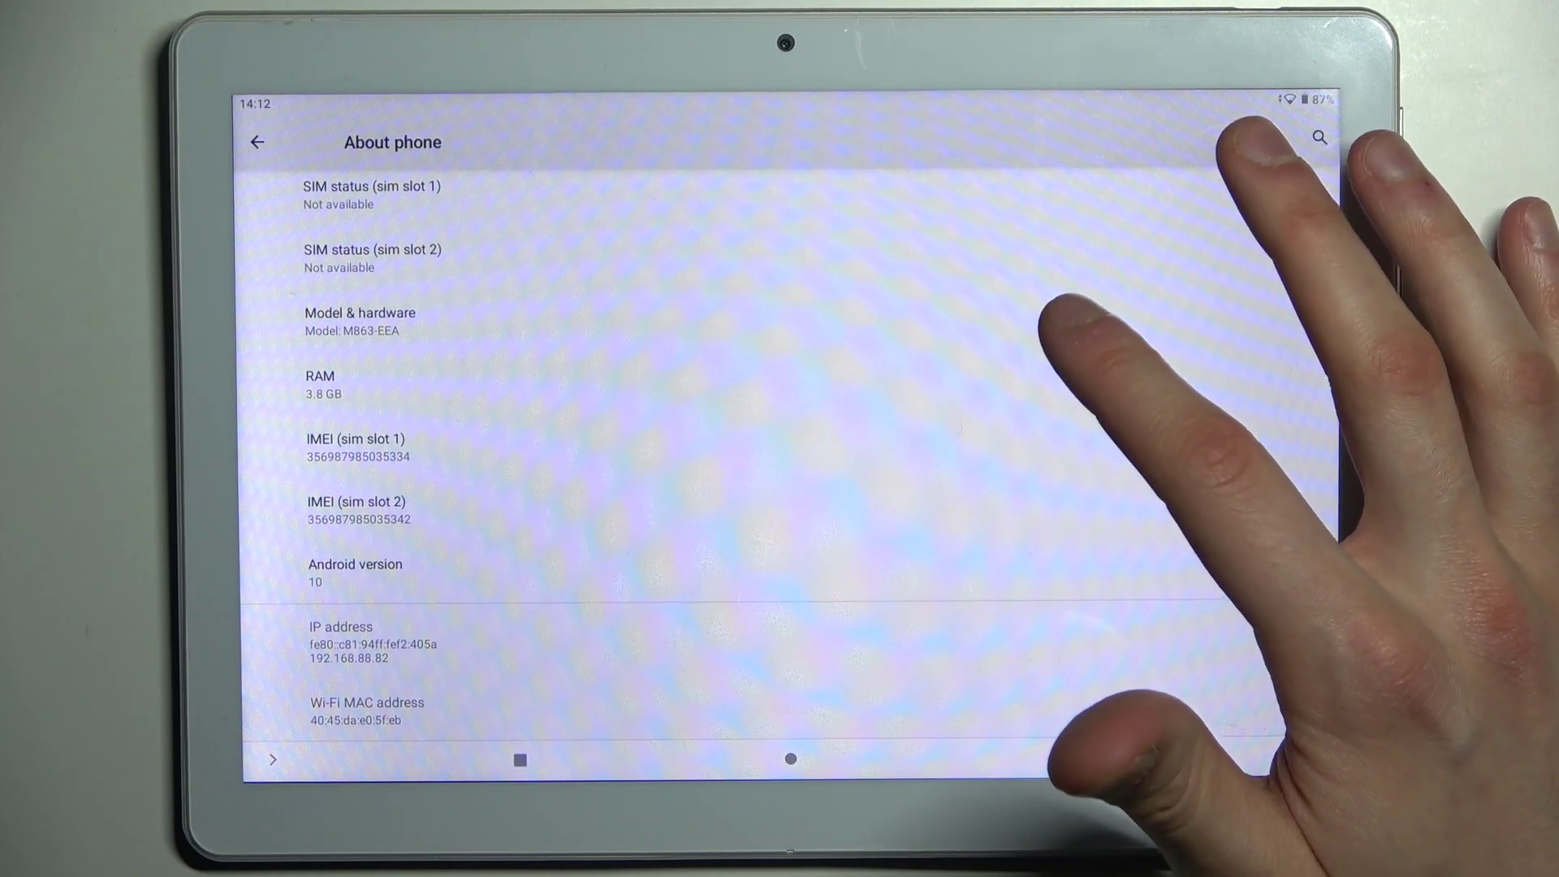
- View the model M863-EEA and serial number under Model & hardware, then go home
left_click(1059, 324)
left_click(1115, 268)
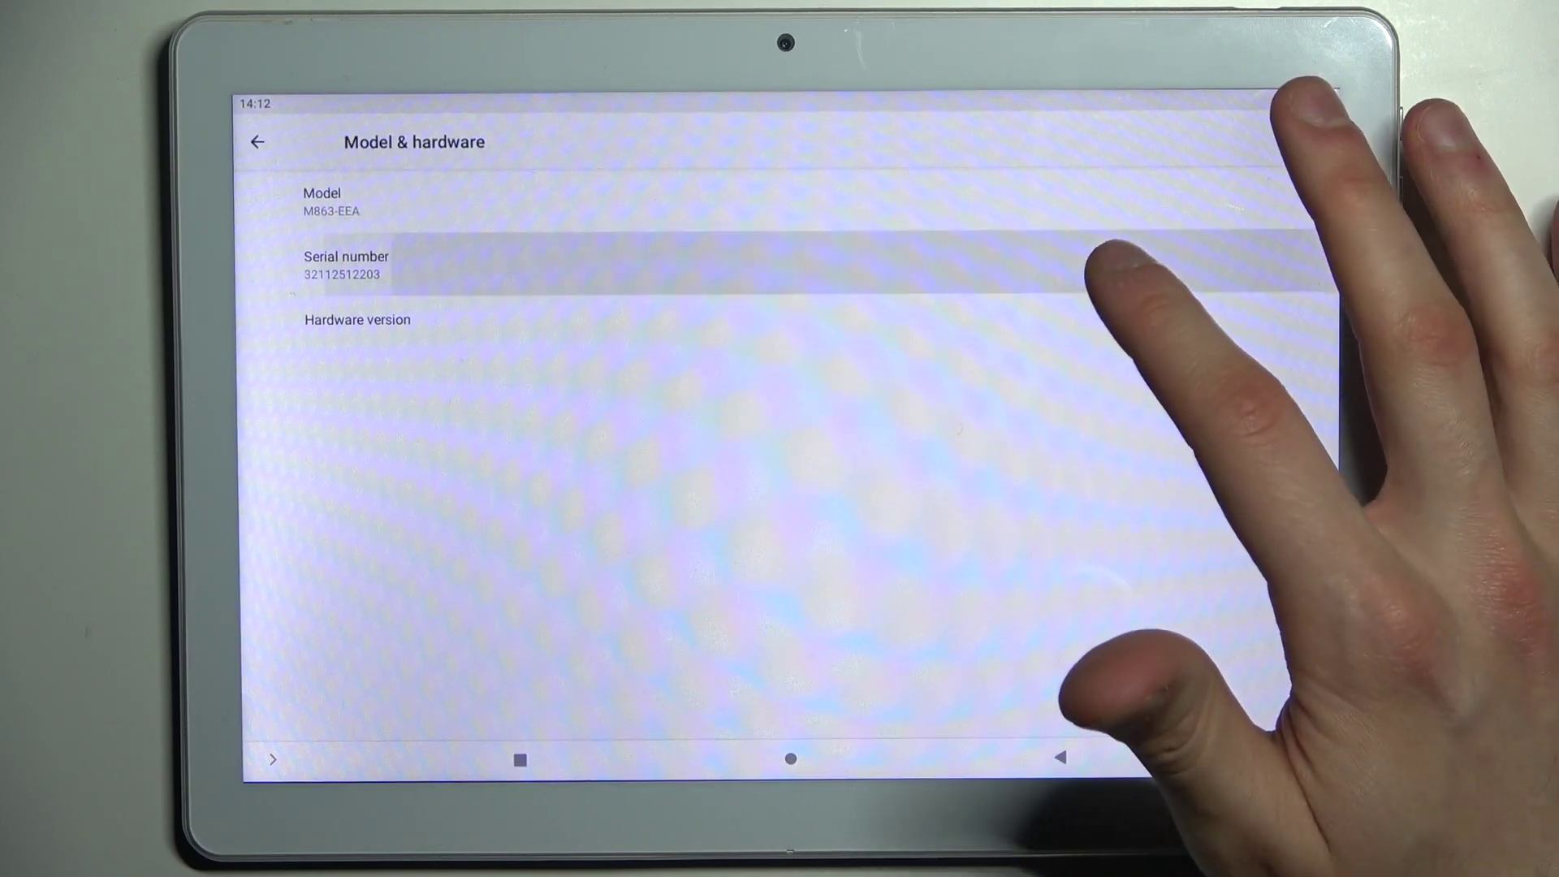
left_click(1114, 269)
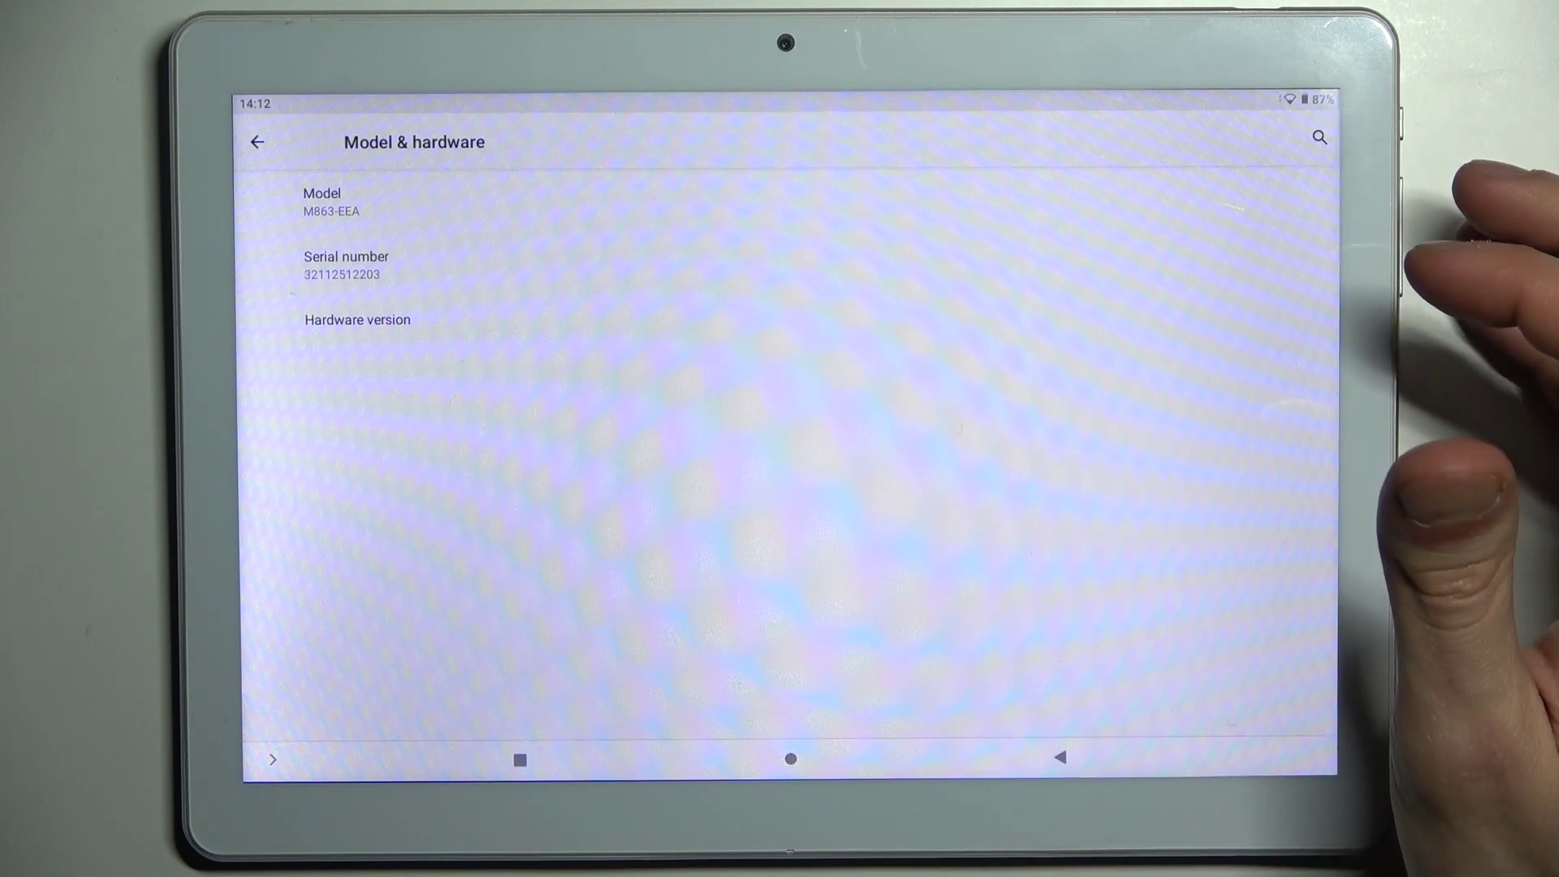
left_click(791, 758)
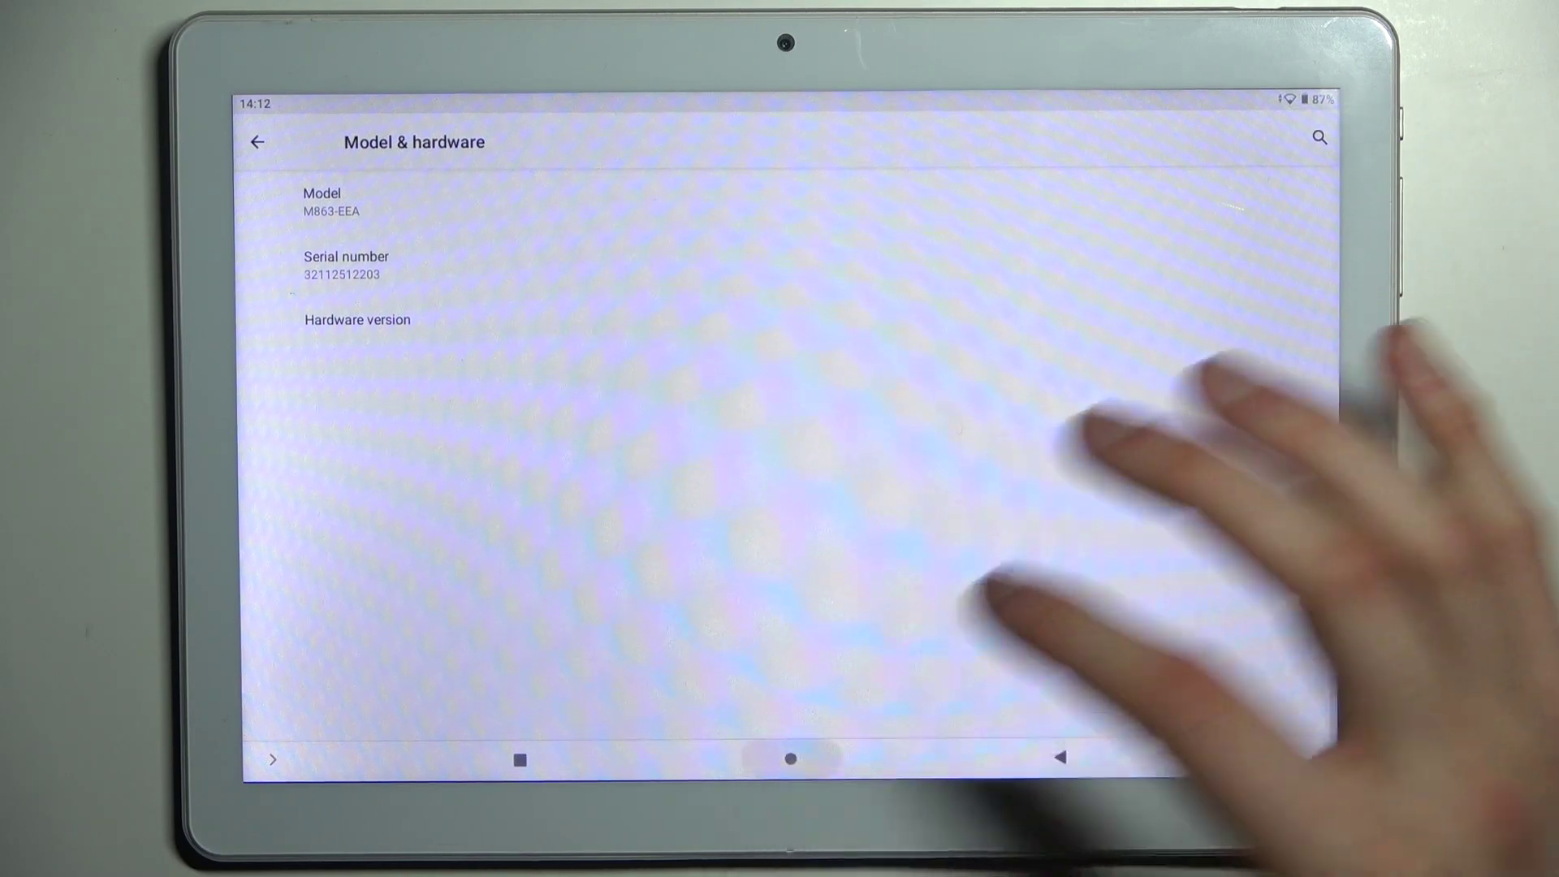